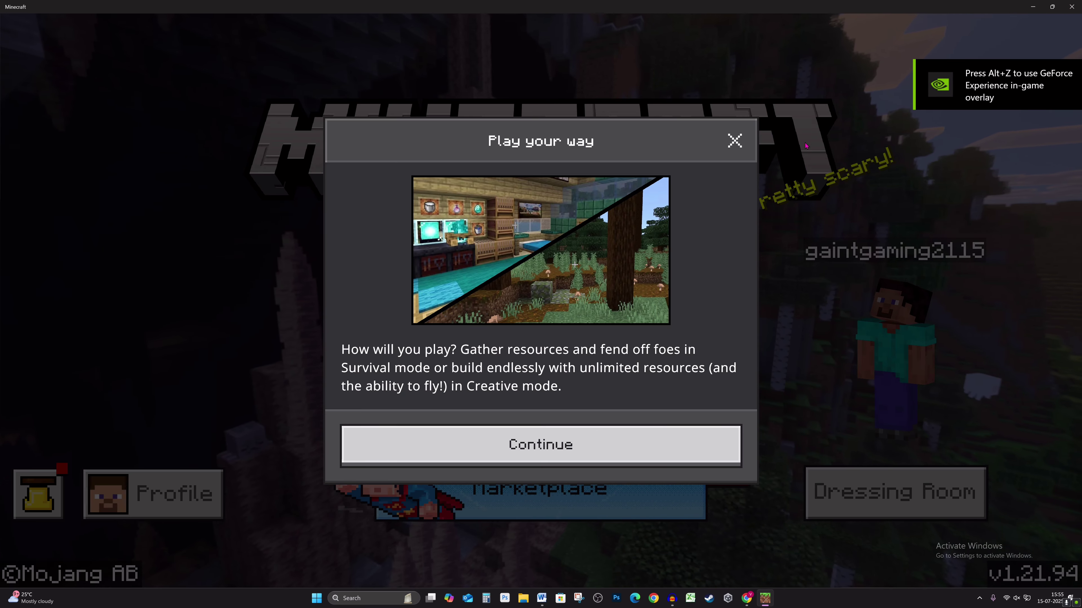
- Close Minecraft after dismissing its "Play your way" message, and refresh the desktop
{"action": "left_click", "coordinate": [734, 141]}
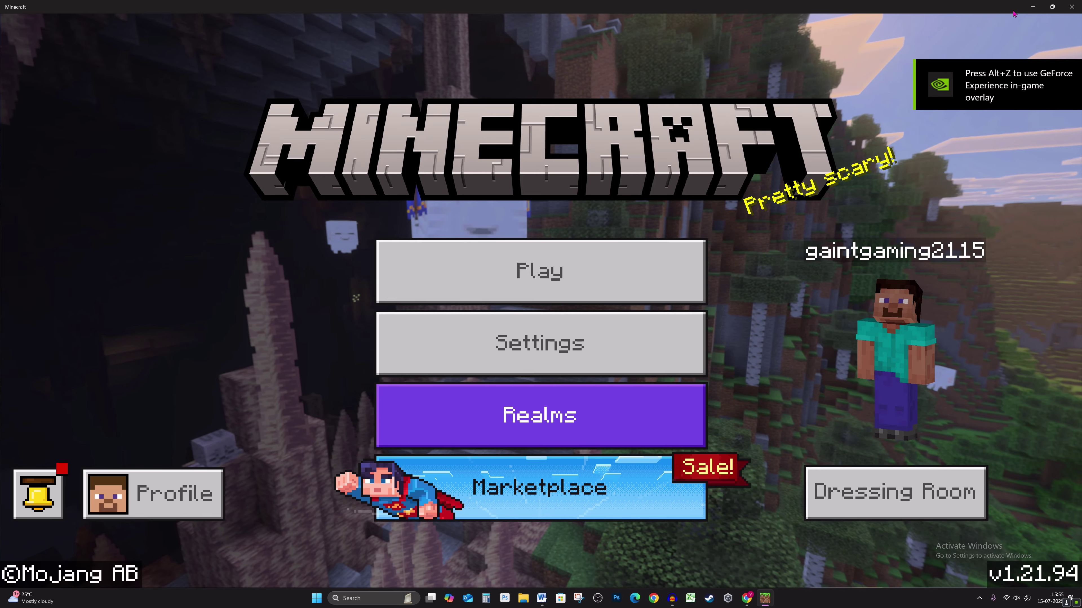
{"action": "key", "text": "alt+F4"}
{"action": "right_click", "coordinate": [209, 200]}
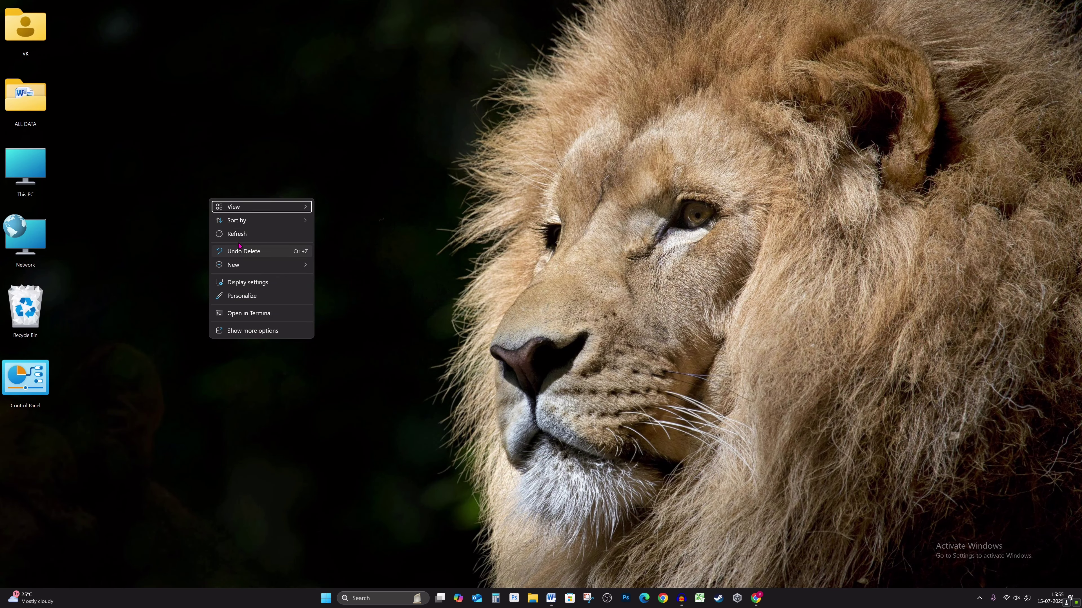
{"action": "left_click", "coordinate": [245, 237]}
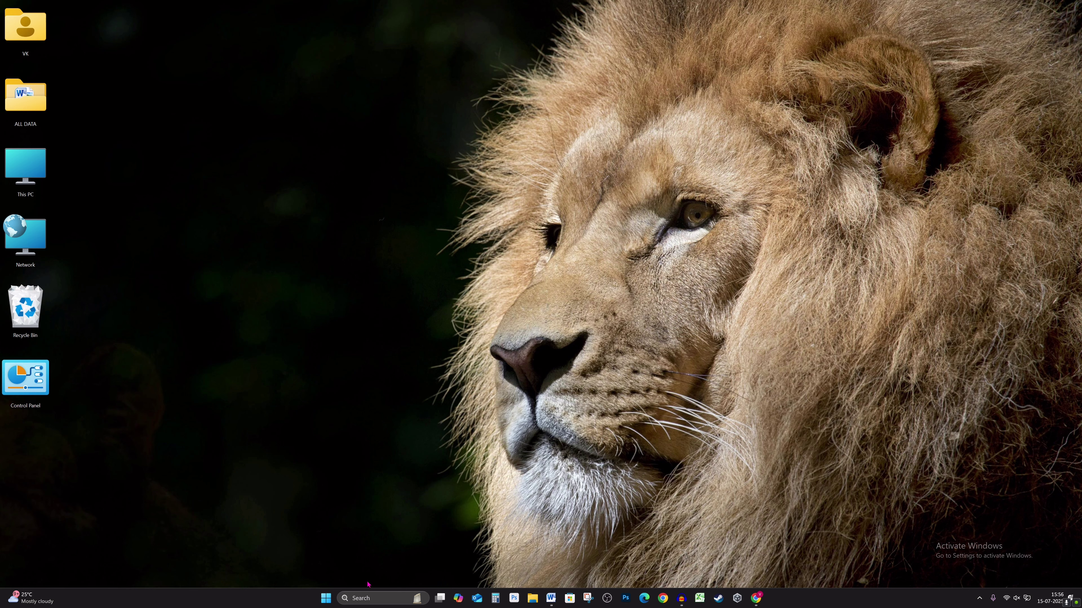
- Open Microsoft Store from the Windows search and search the store for "minecraft"
{"action": "left_click", "coordinate": [354, 596]}
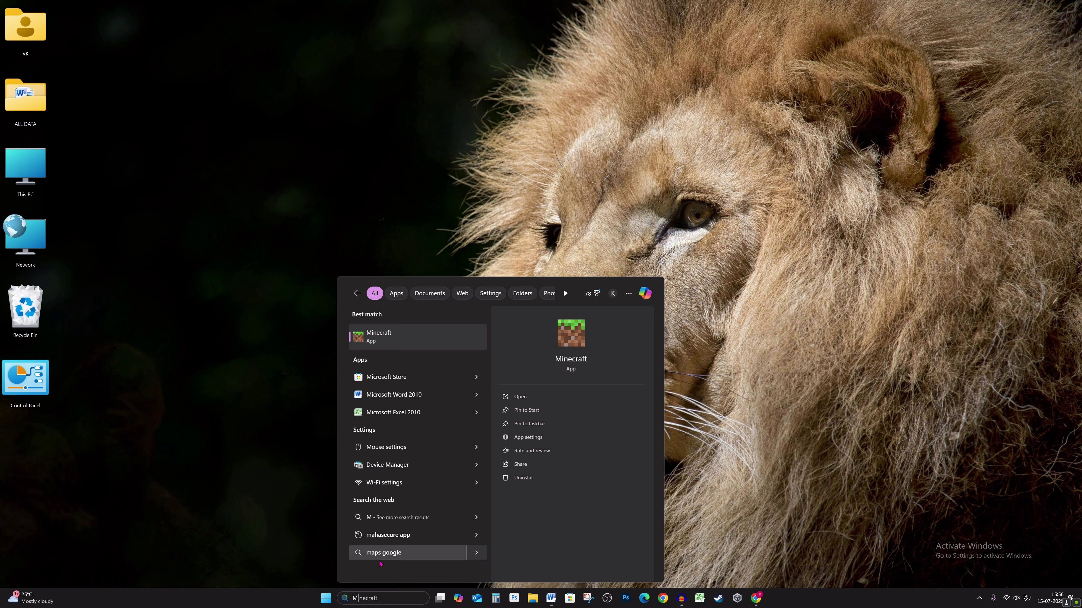
{"action": "left_click", "coordinate": [393, 381]}
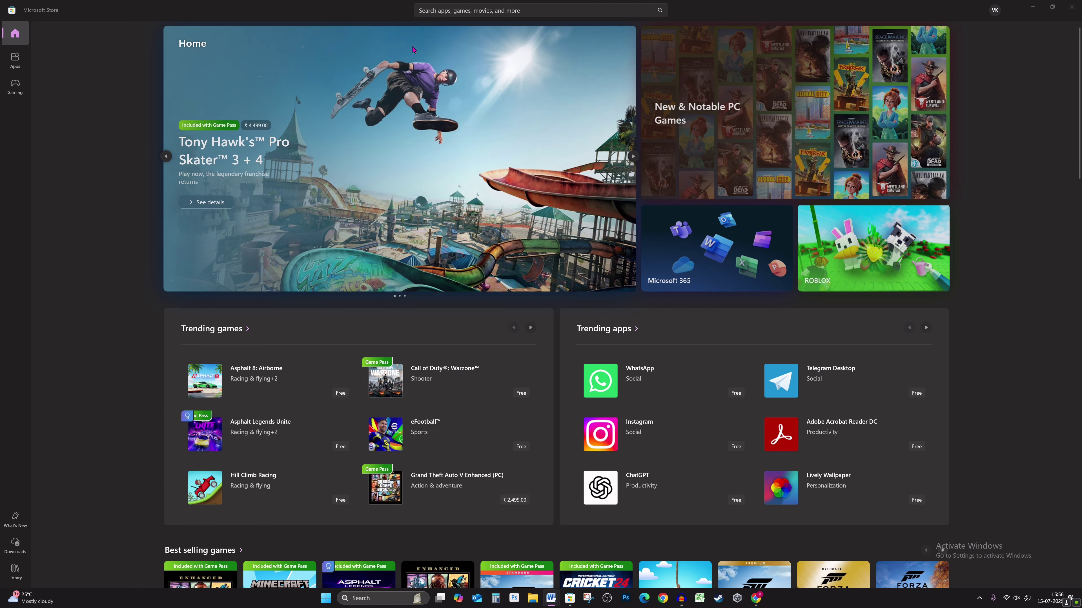
{"action": "left_click", "coordinate": [442, 9]}
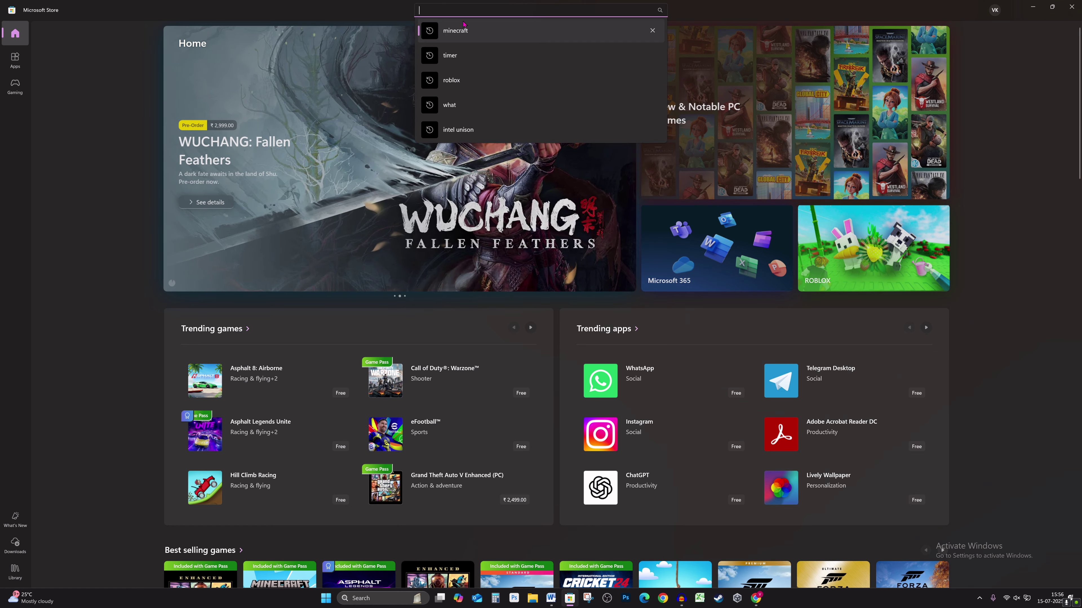
{"action": "left_click", "coordinate": [449, 30]}
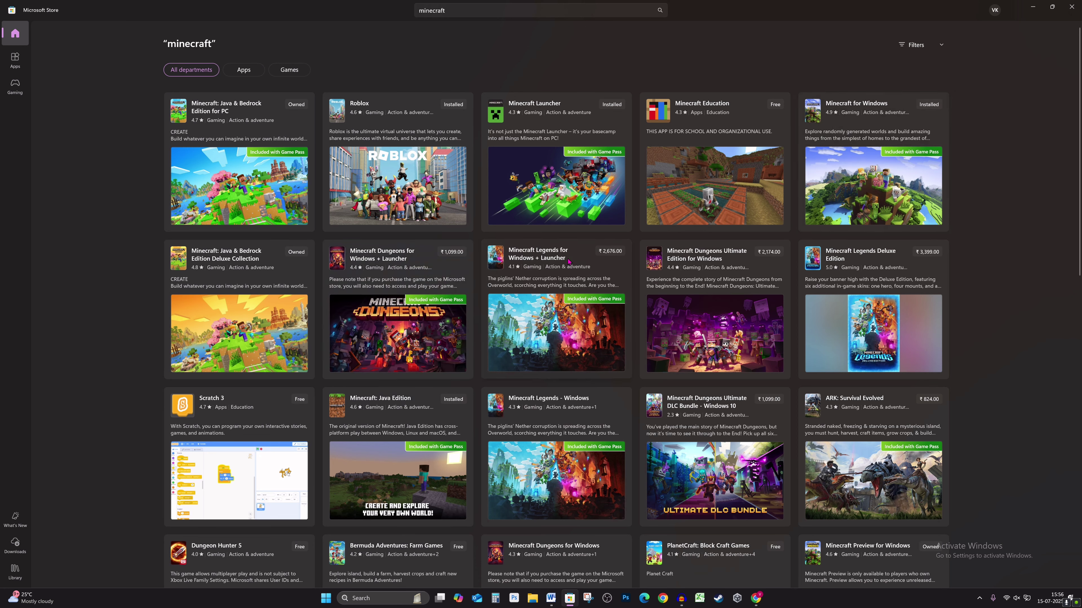
- View the Minecraft Dungeons Ultimate Edition for Windows store page and return to the search results
{"action": "mouse_move", "coordinate": [542, 264]}
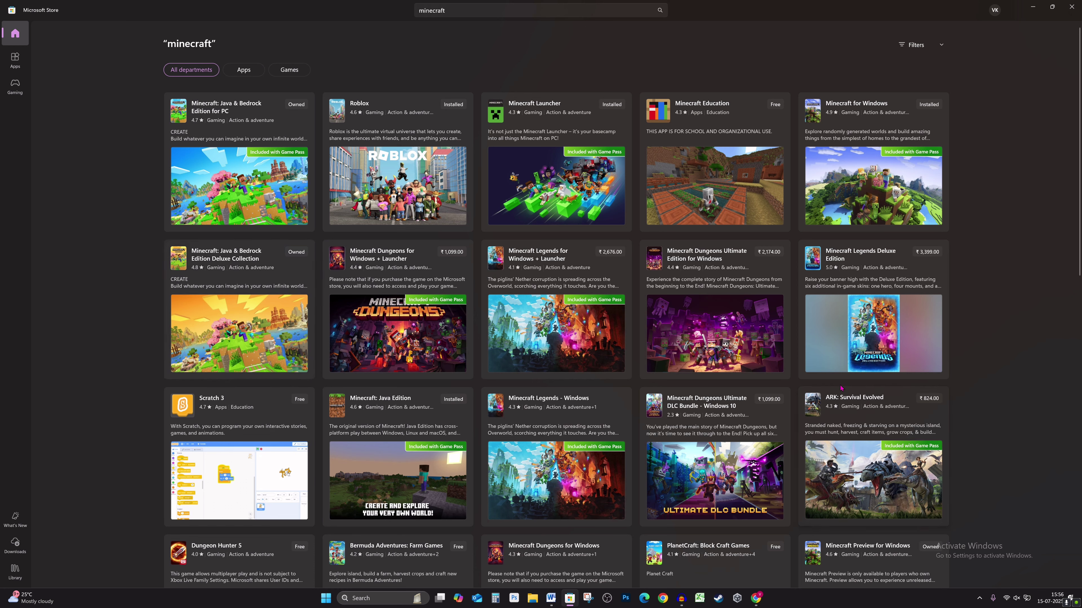
{"action": "left_click", "coordinate": [718, 258]}
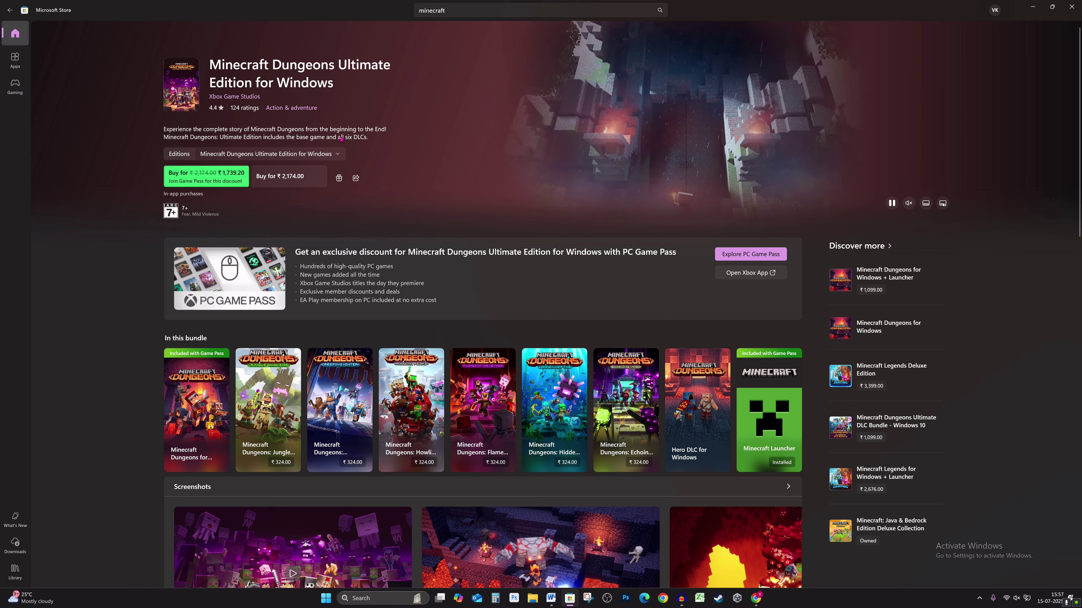
{"action": "key", "text": "alt+Left"}
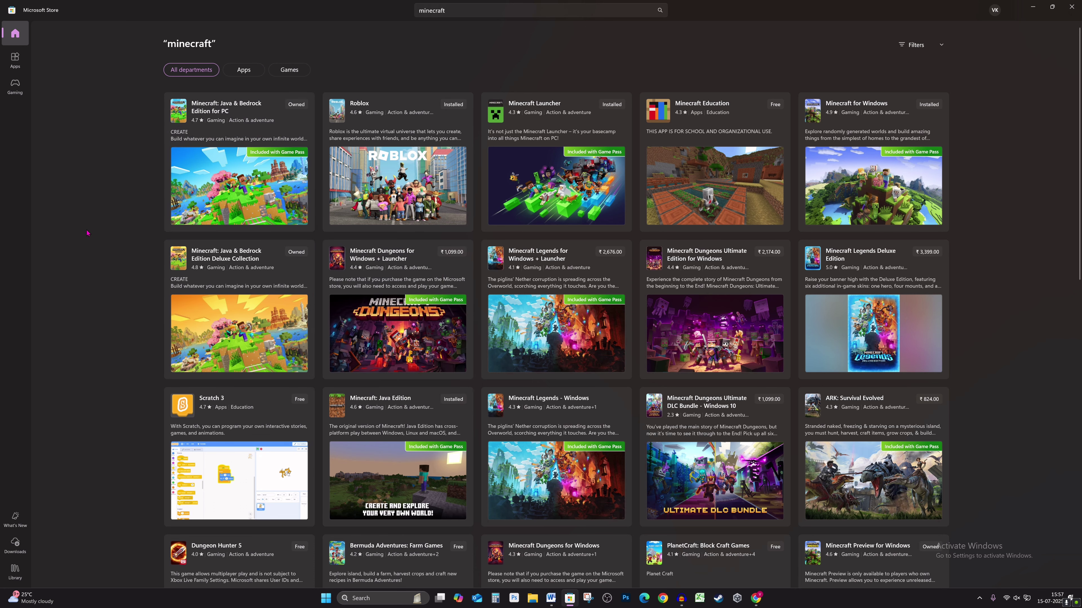
- Check the Minecraft: Java & Bedrock Edition for PC page and its bundled Minecraft for Windows page, closing the store when done
{"action": "left_click", "coordinate": [220, 112]}
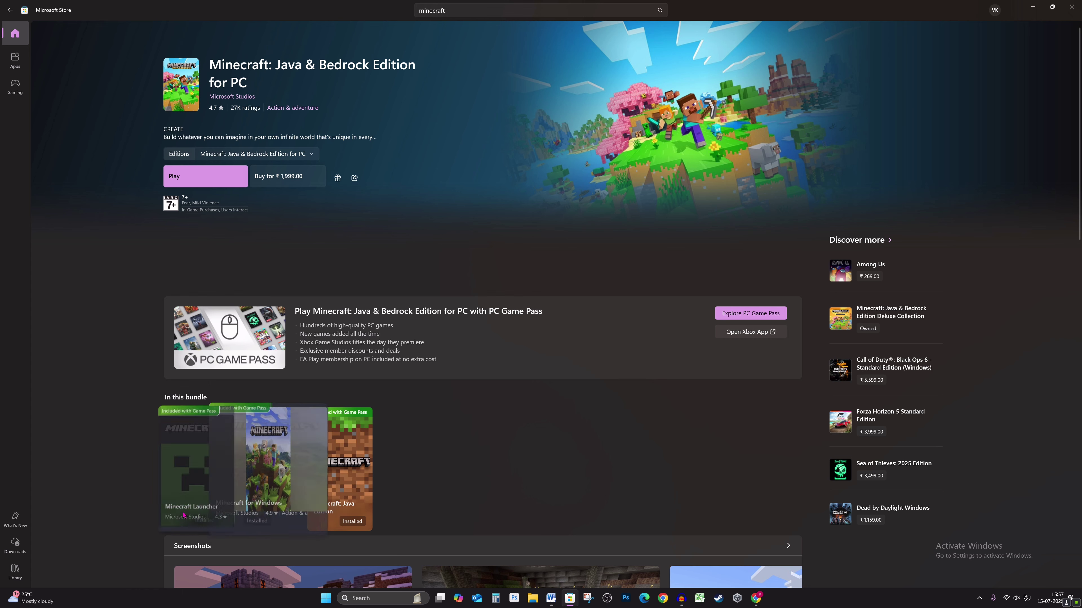
{"action": "mouse_move", "coordinate": [273, 508]}
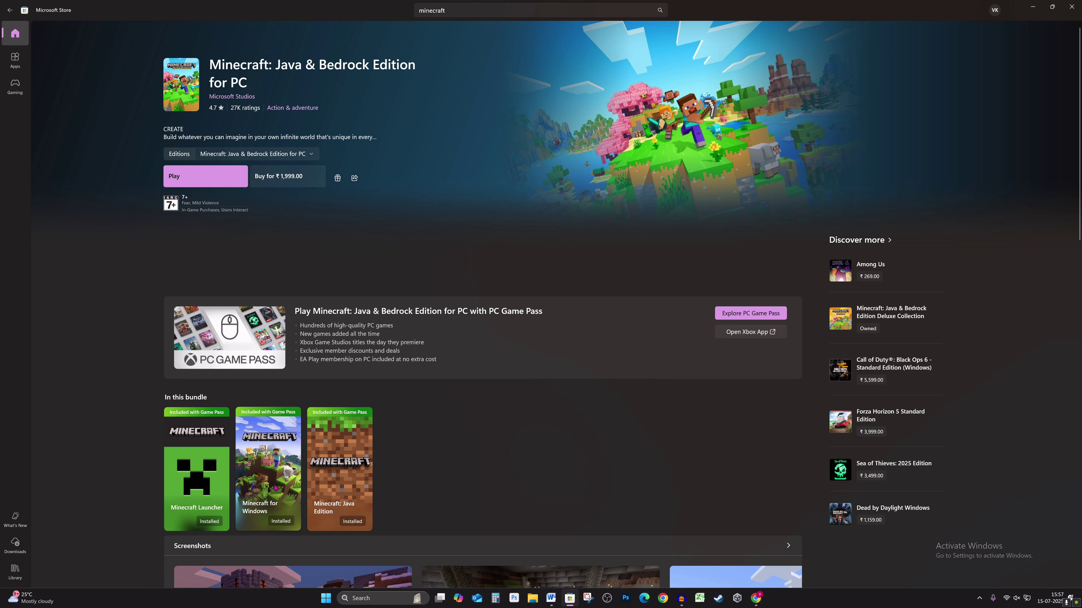
{"action": "left_click", "coordinate": [297, 459]}
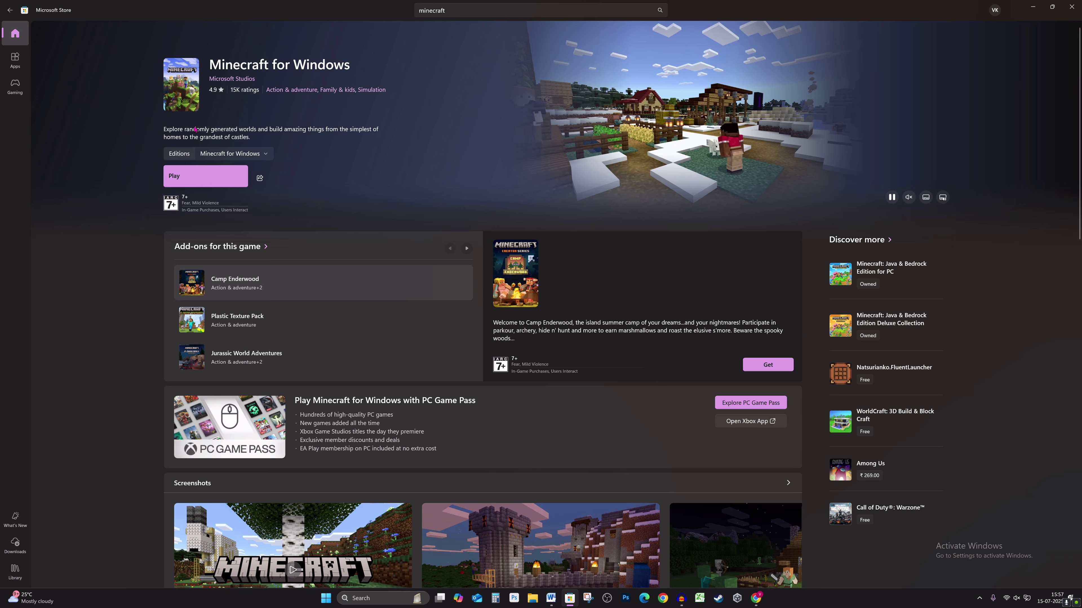
{"action": "left_click", "coordinate": [1071, 8]}
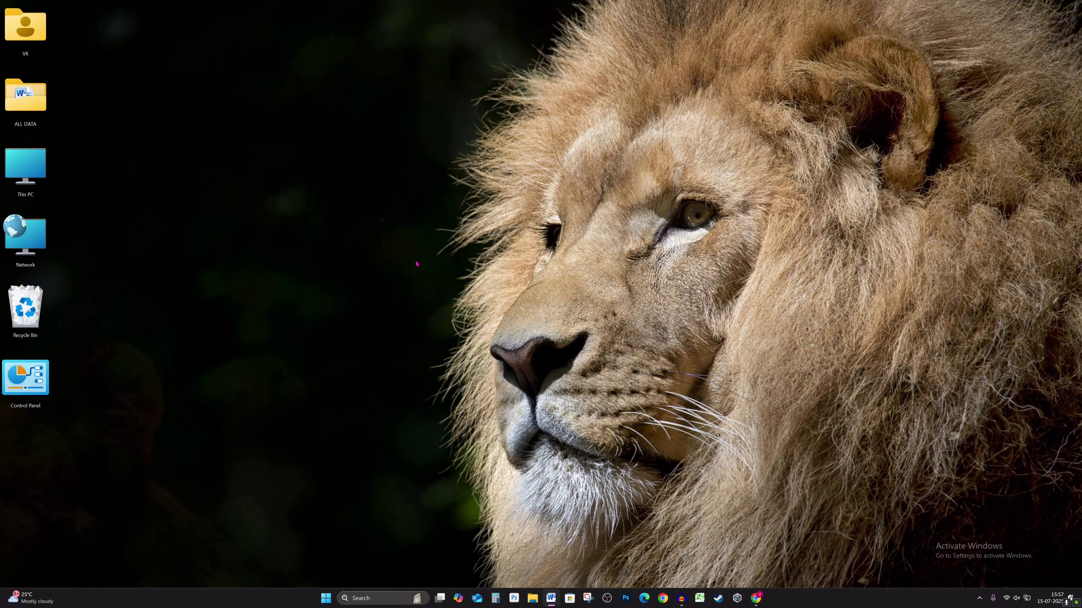
- Find Minecraft through the Windows search and launch it
{"action": "left_click", "coordinate": [373, 598]}
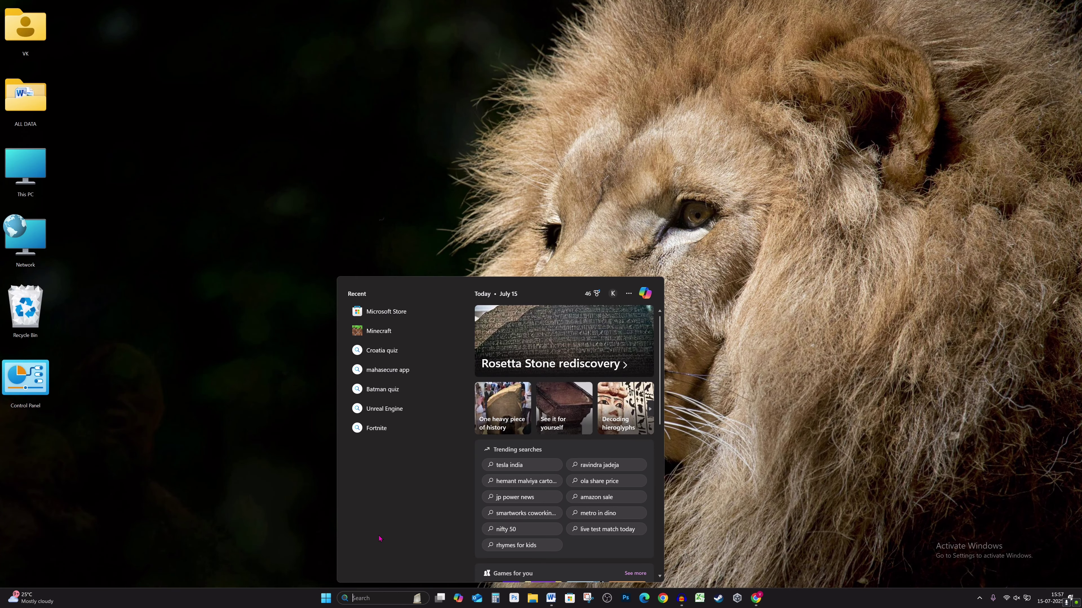
{"action": "type", "text": "M"}
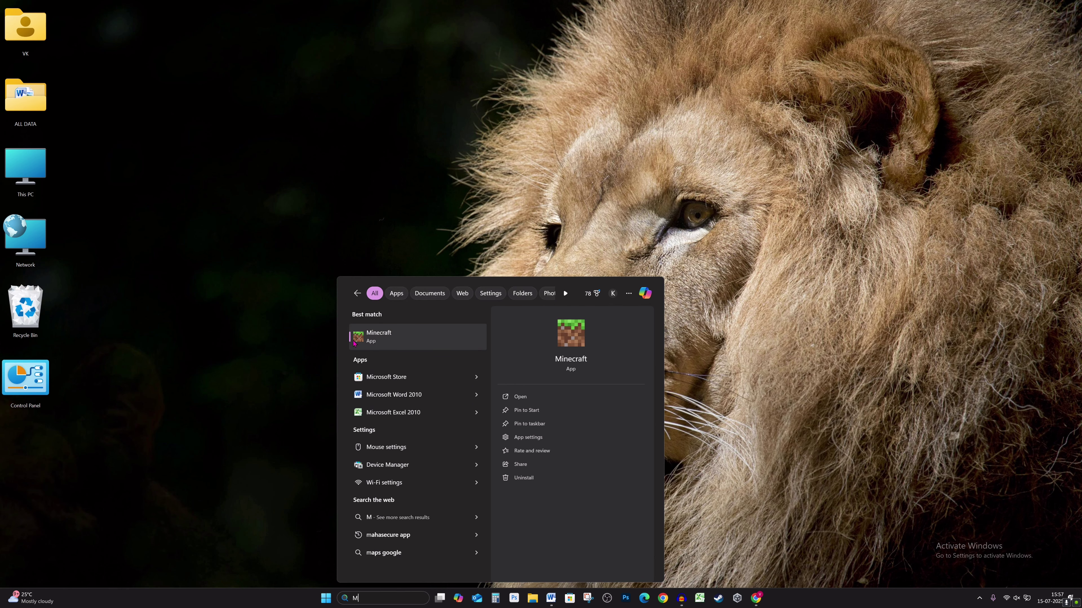
{"action": "left_click", "coordinate": [393, 337]}
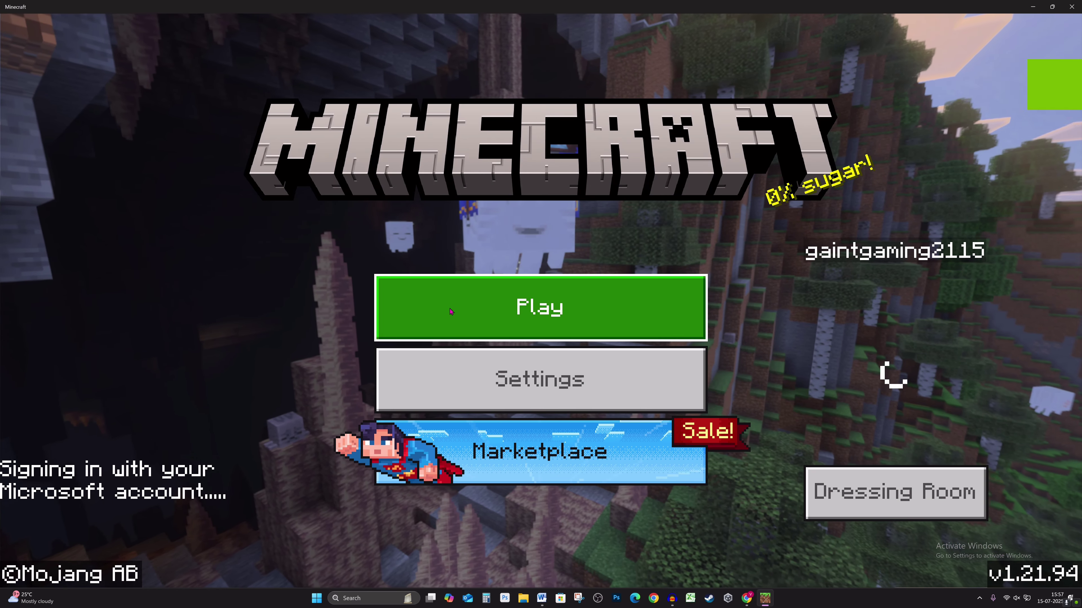
- Create a new world named GA in Creative mode with Normal difficulty, accepting that achievements cannot be earned
{"action": "left_click", "coordinate": [588, 311]}
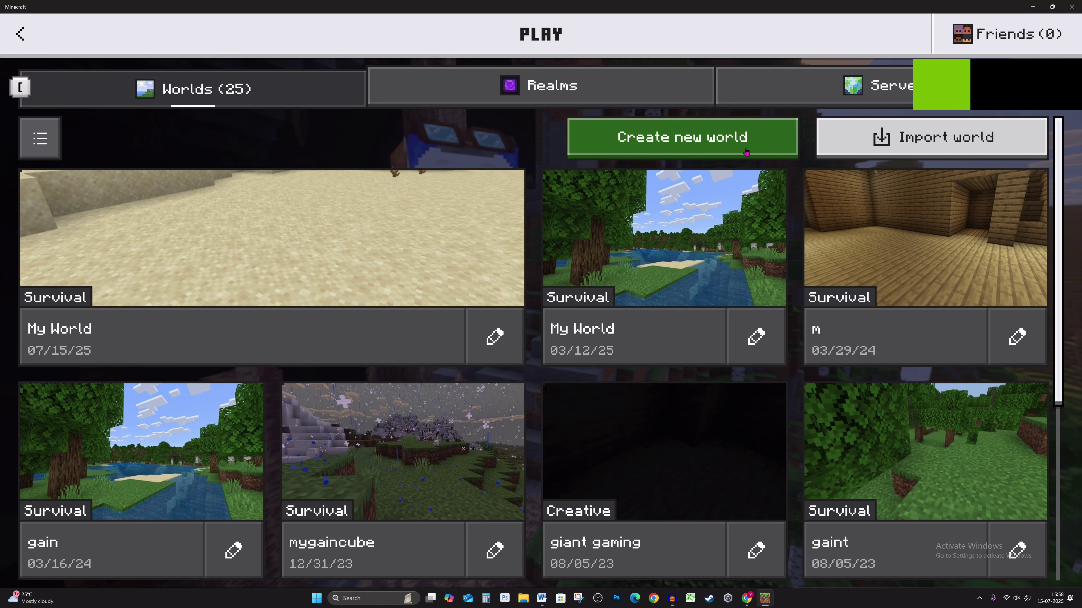
{"action": "left_click", "coordinate": [670, 146]}
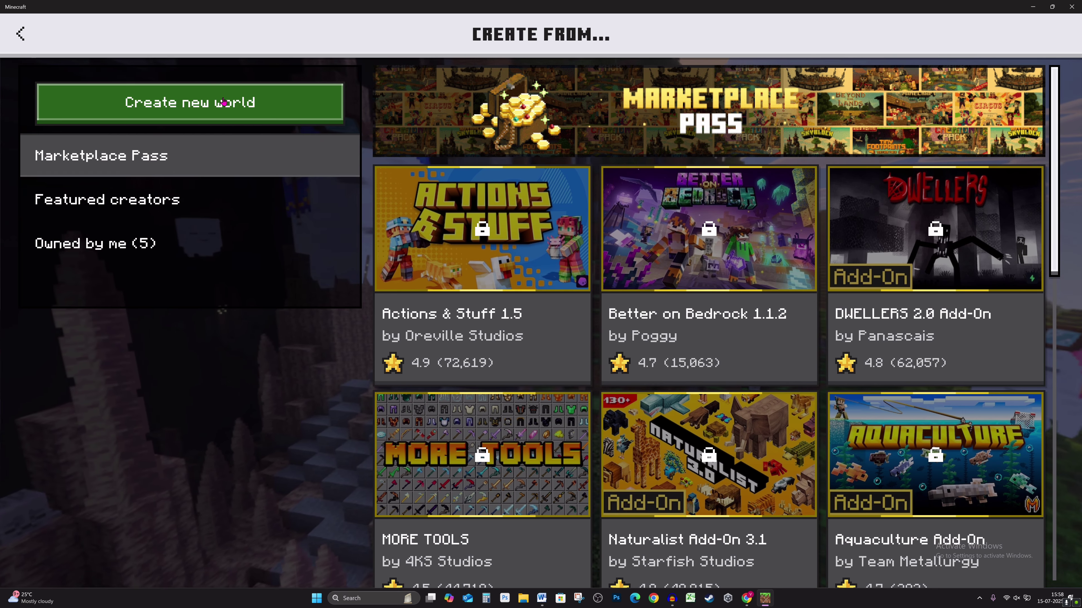
{"action": "left_click", "coordinate": [224, 103]}
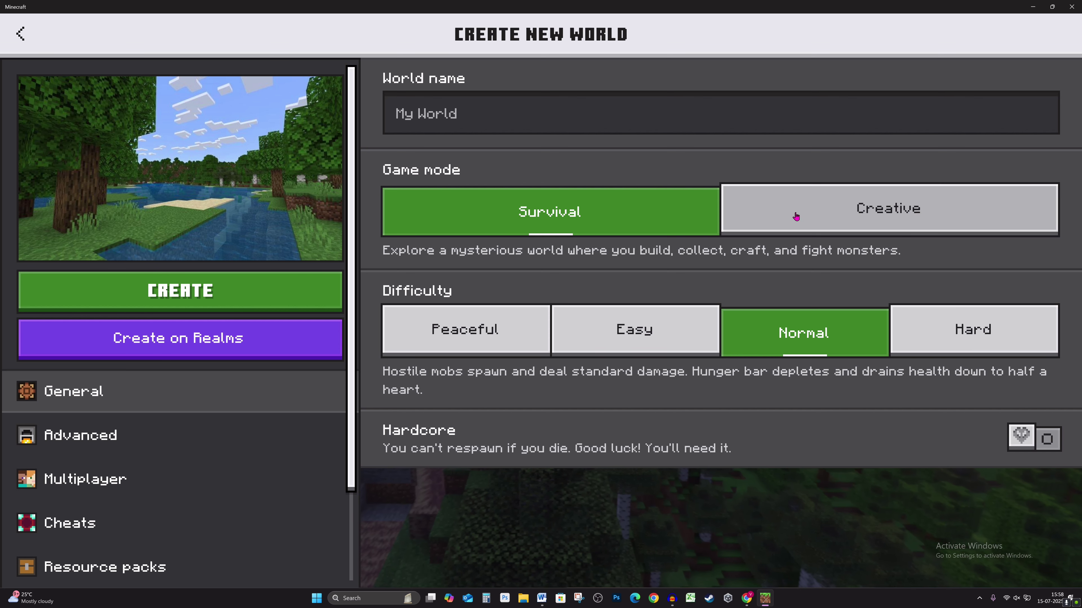
{"action": "left_click", "coordinate": [859, 221]}
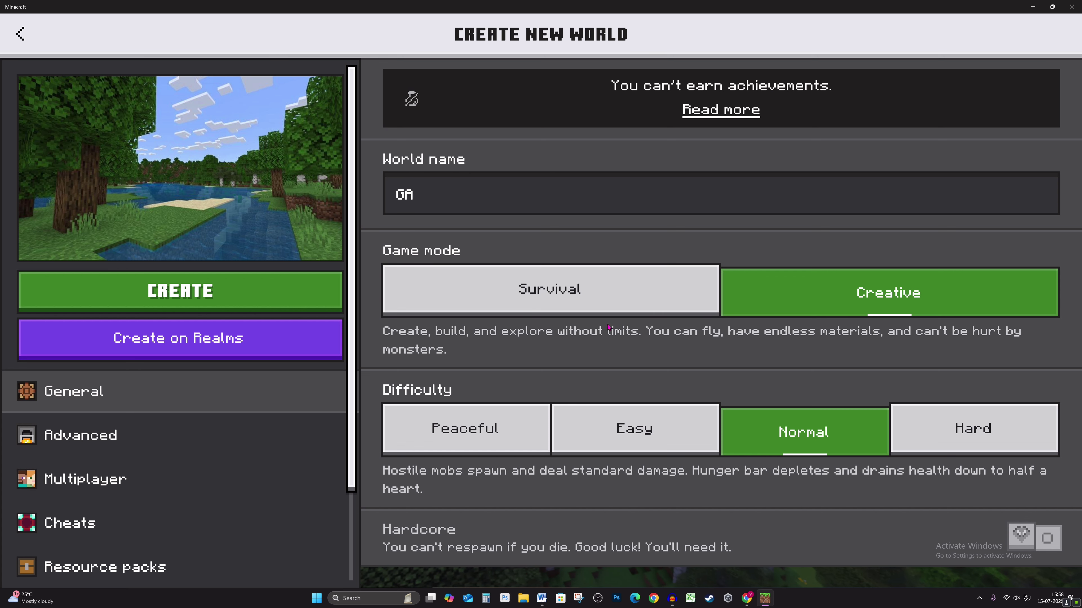
{"action": "left_click", "coordinate": [197, 299]}
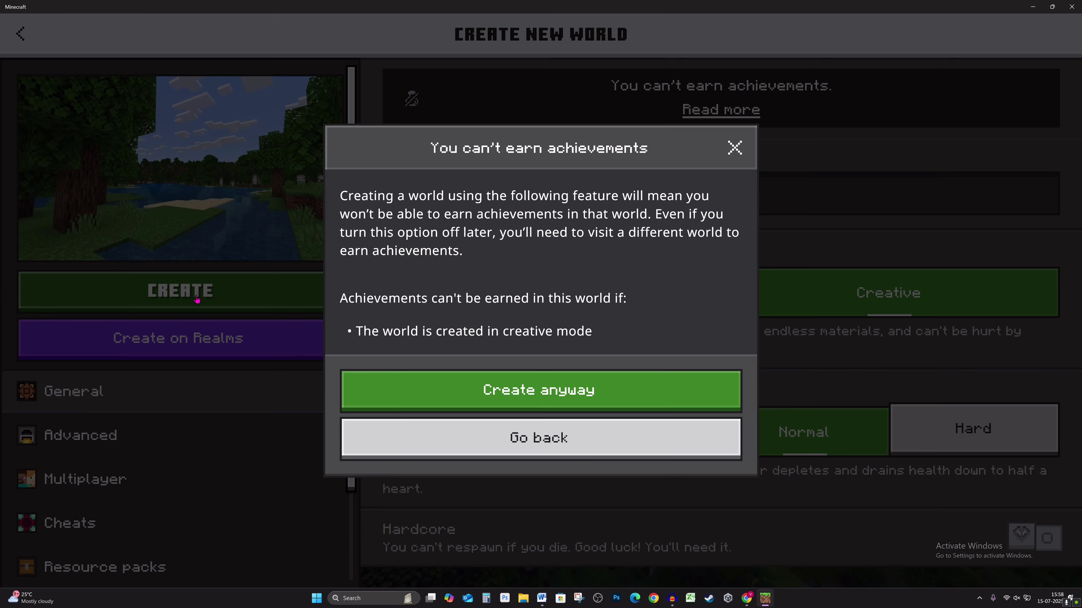
{"action": "left_click", "coordinate": [580, 397]}
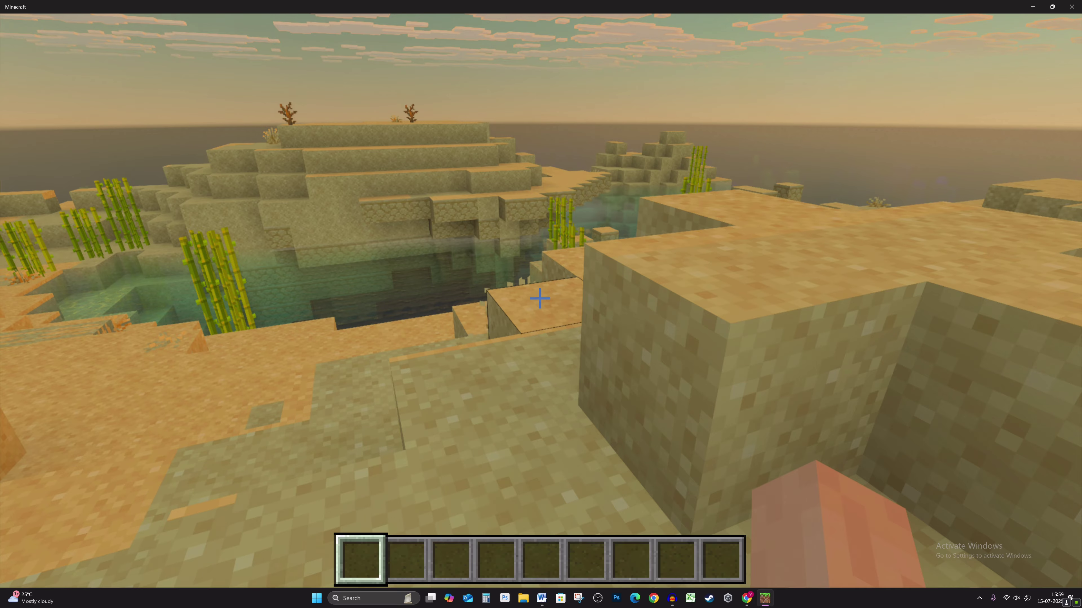
- Pause the game and open the Keyboard & Mouse settings
{"action": "key", "text": "Escape"}
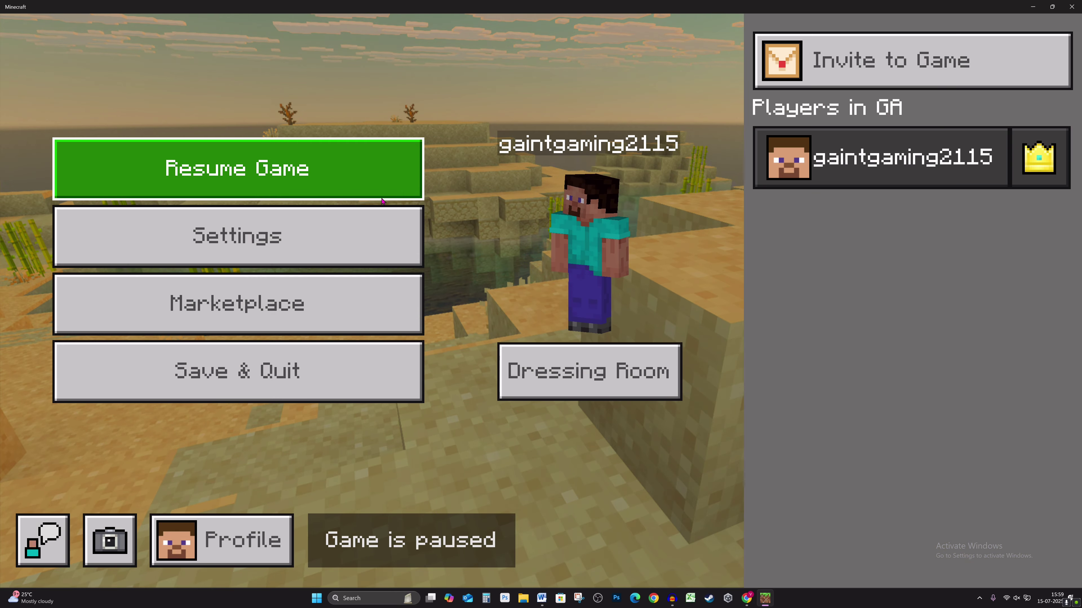
{"action": "left_click", "coordinate": [260, 245]}
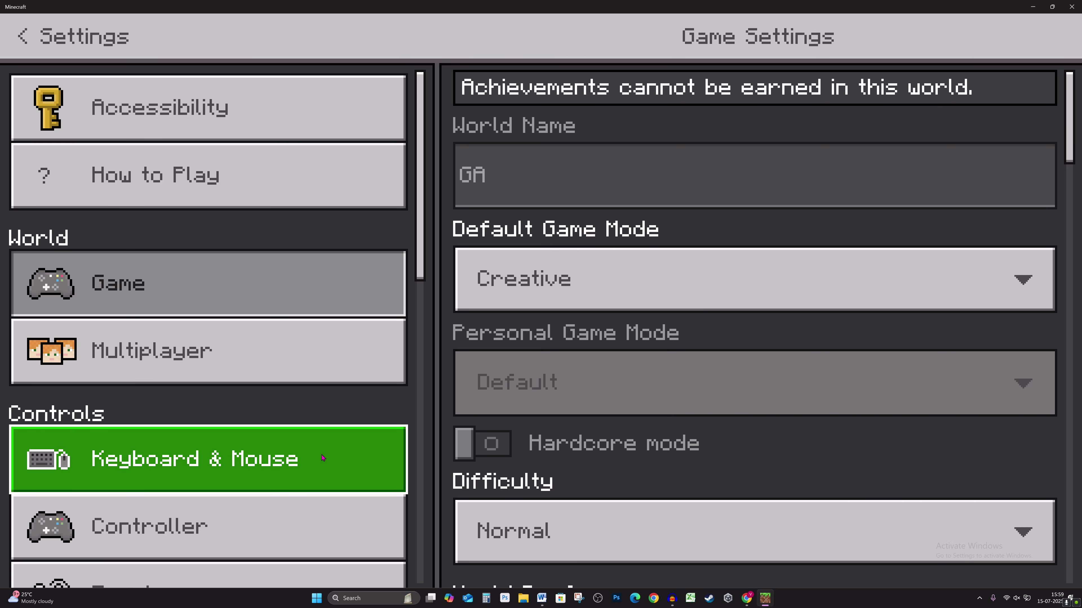
{"action": "left_click", "coordinate": [153, 459]}
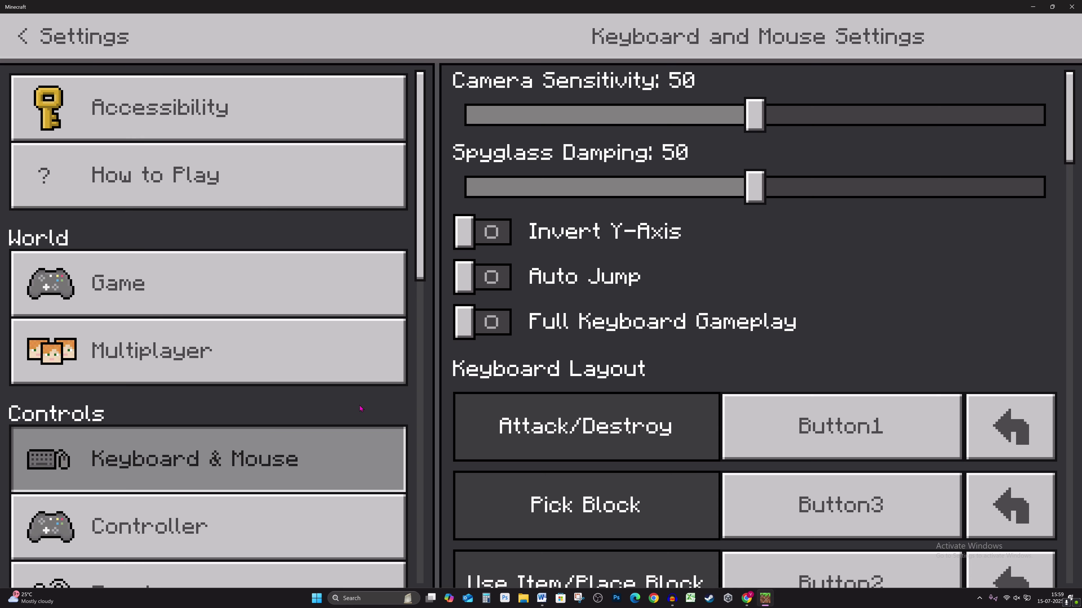
- Review the keyboard layout bindings for block actions, hotbar slots, inventory, jumping, sneaking, sprinting and walking, and resume the game
{"action": "left_click", "coordinate": [746, 337]}
{"action": "scroll", "coordinate": [778, 265], "scroll_direction": "down", "scroll_amount": 1}
{"action": "scroll", "coordinate": [783, 323], "scroll_direction": "down", "scroll_amount": 5}
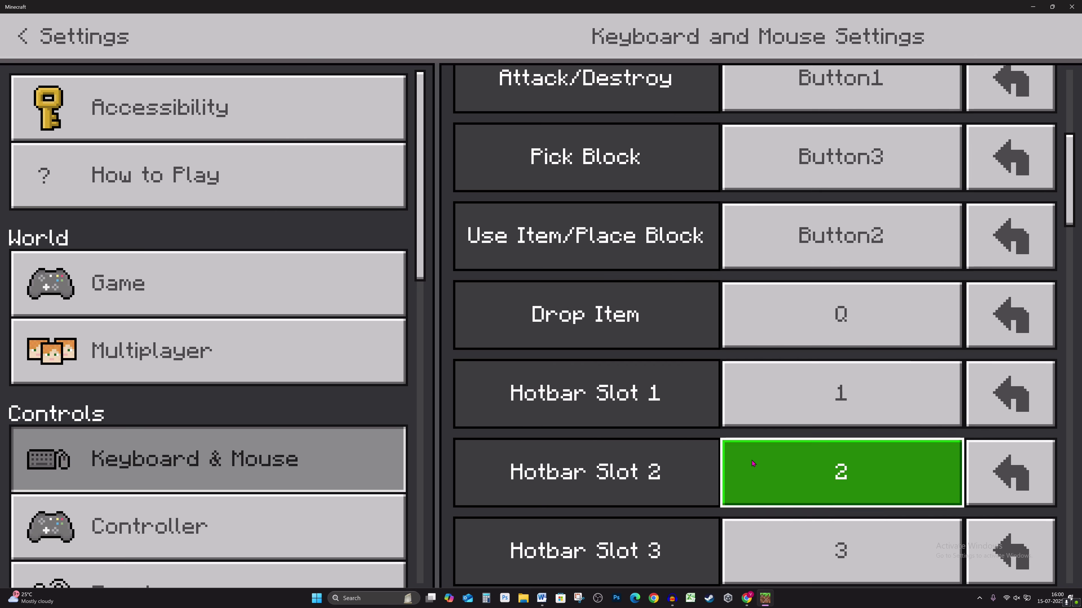
{"action": "scroll", "coordinate": [767, 490], "scroll_direction": "down", "scroll_amount": 10}
{"action": "scroll", "coordinate": [821, 433], "scroll_direction": "down", "scroll_amount": 12}
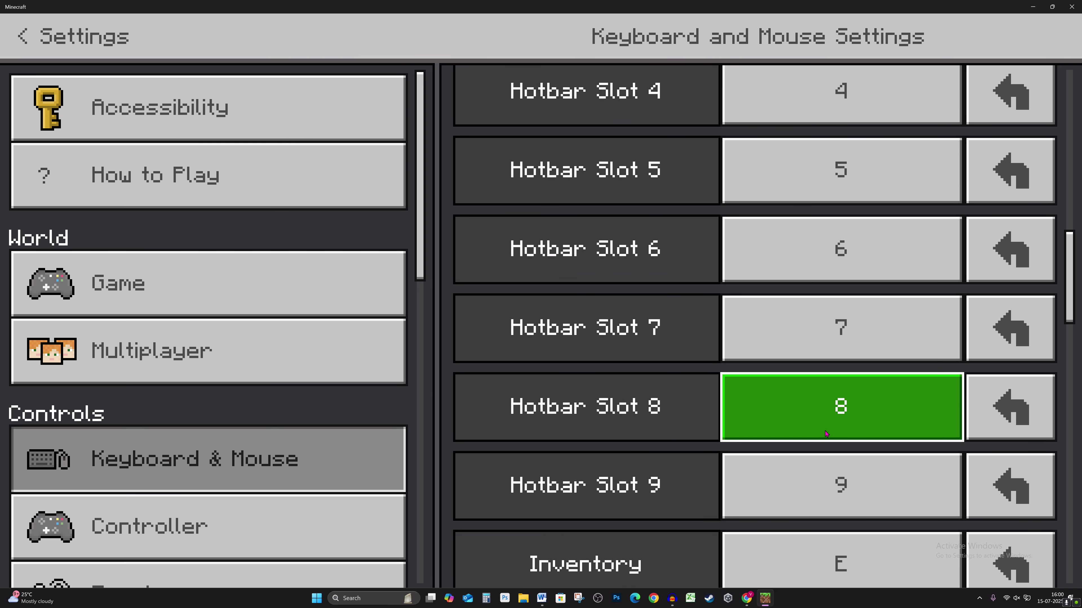
{"action": "scroll", "coordinate": [826, 440], "scroll_direction": "down", "scroll_amount": 3}
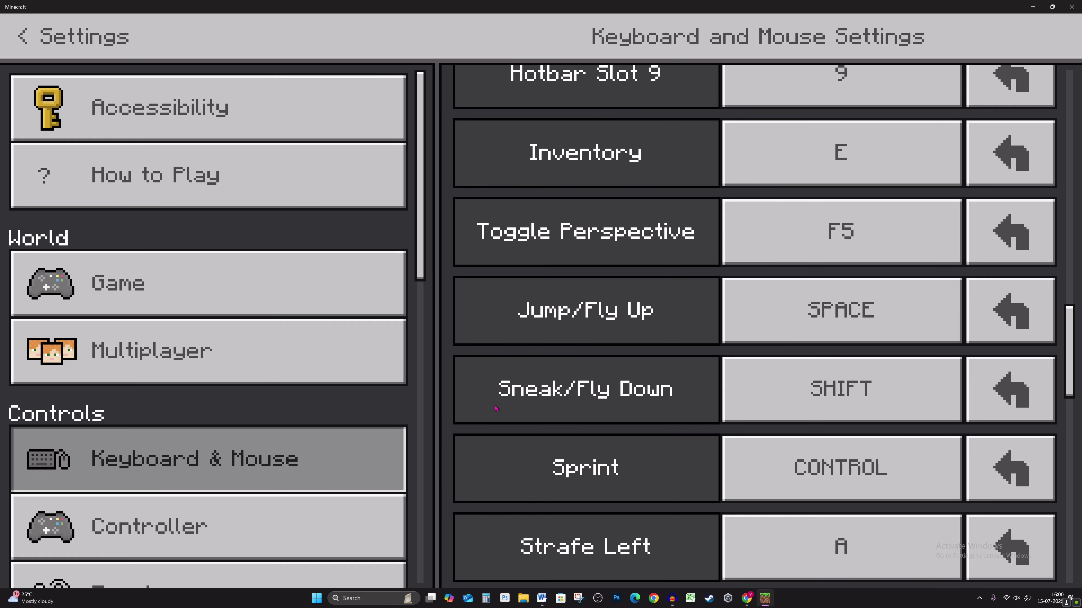
{"action": "scroll", "coordinate": [652, 441], "scroll_direction": "down", "scroll_amount": 3}
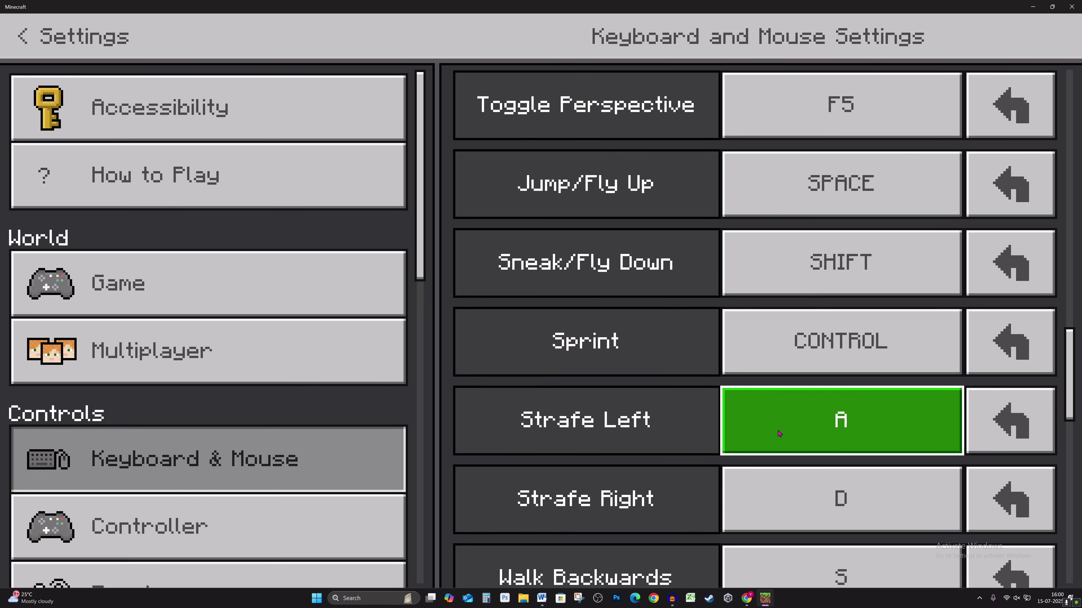
{"action": "scroll", "coordinate": [635, 495], "scroll_direction": "down", "scroll_amount": 4}
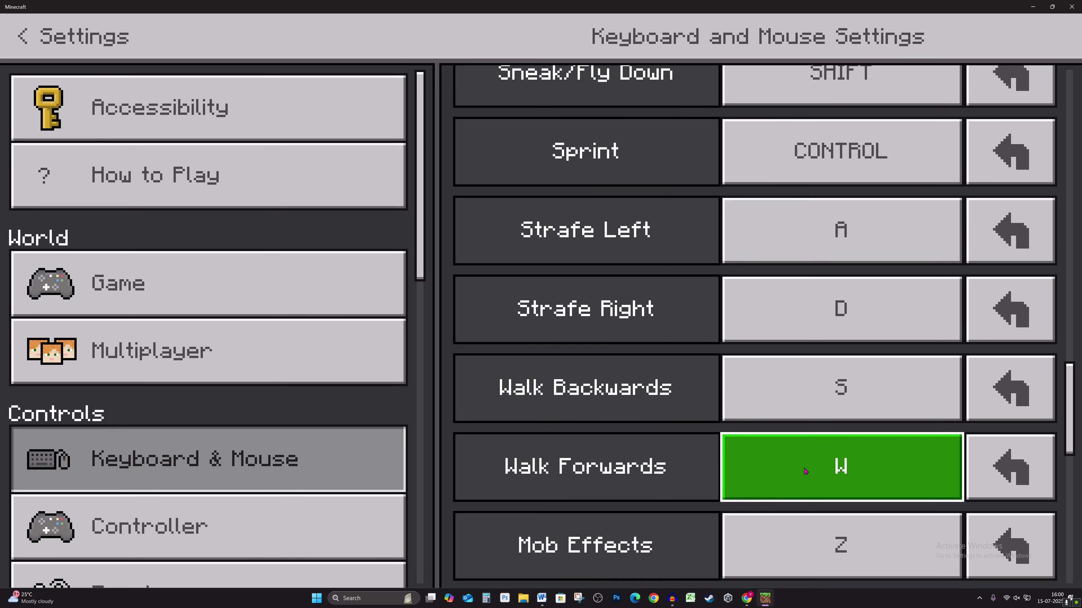
{"action": "scroll", "coordinate": [723, 383], "scroll_direction": "down", "scroll_amount": 1}
{"action": "scroll", "coordinate": [723, 383], "scroll_direction": "down", "scroll_amount": 1}
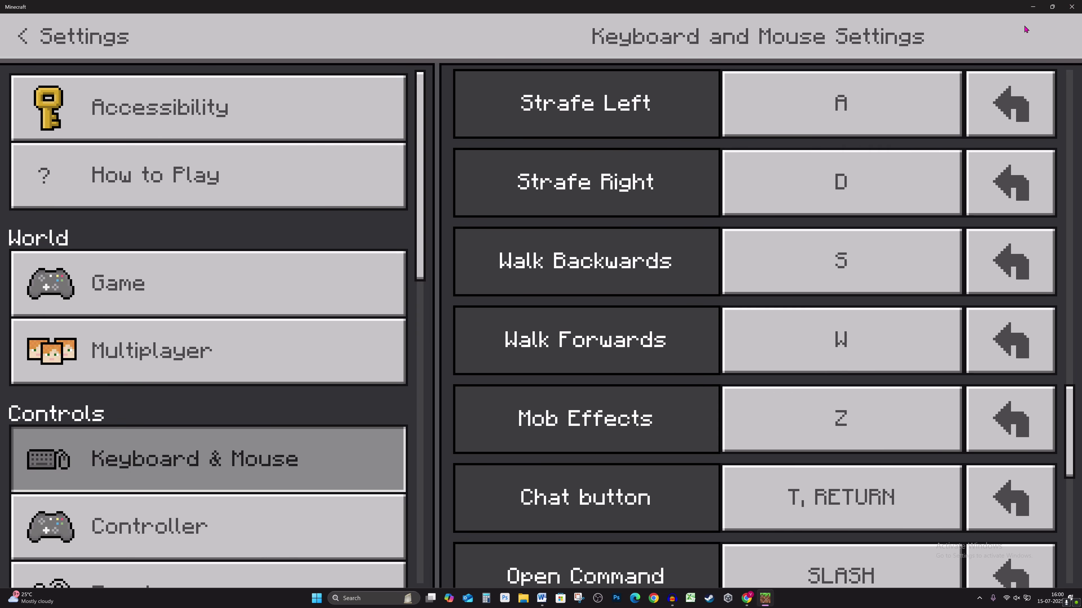
{"action": "key", "text": "Escape"}
{"action": "left_click", "coordinate": [238, 170]}
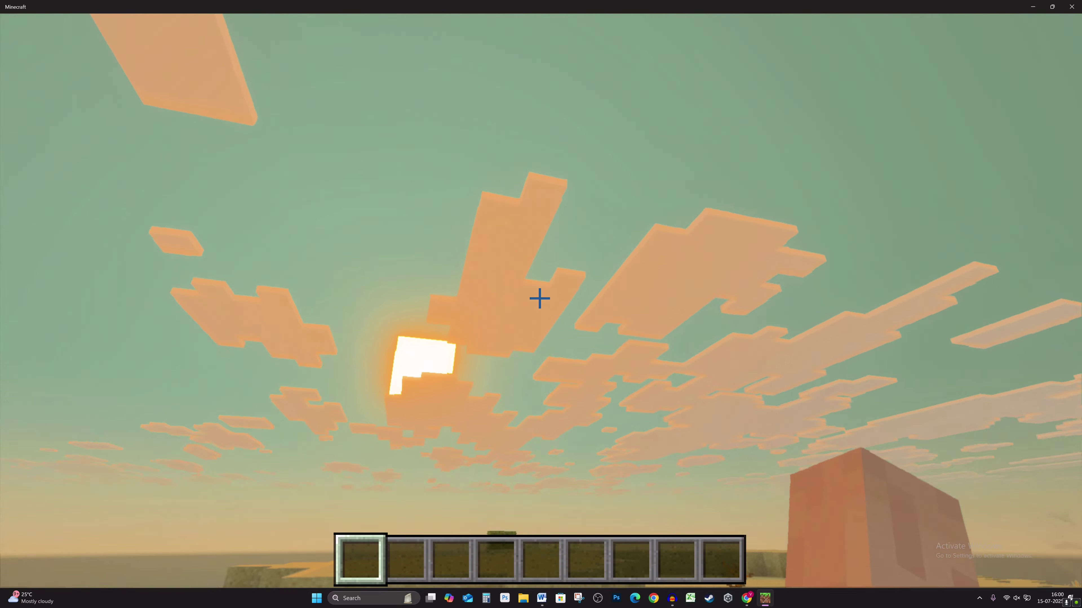